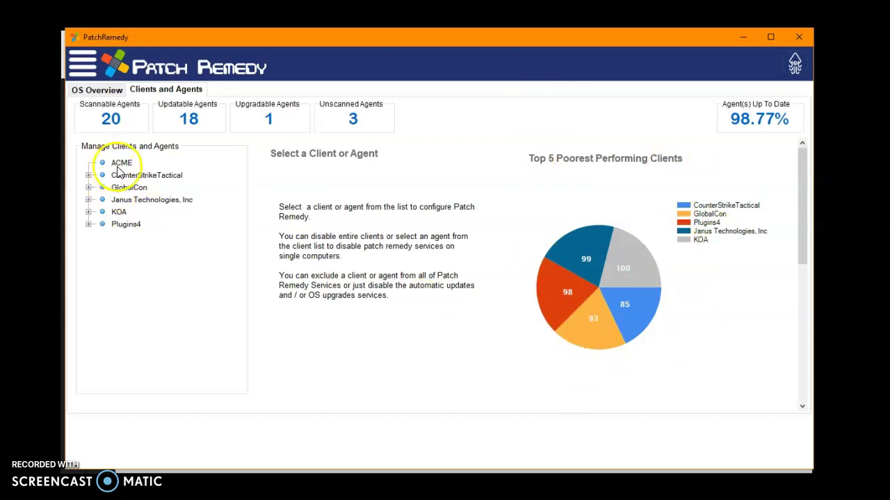
- Open the Plugins4 client's information and show the available actions for its CUBERT agent
click(133, 230)
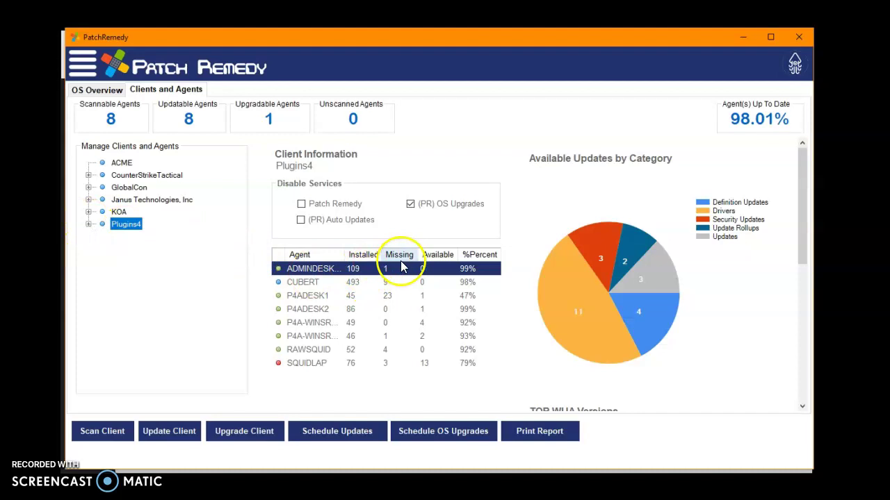
click(310, 285)
scroll(299, 250, down, 3)
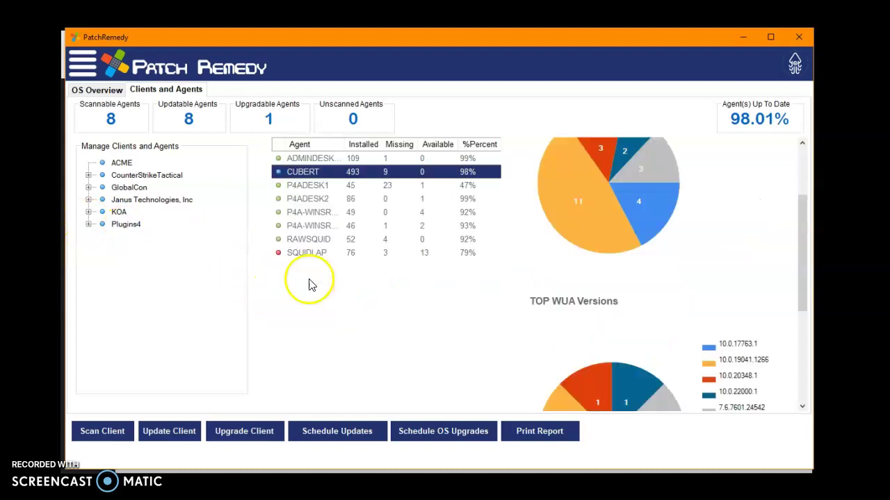
right_click(311, 173)
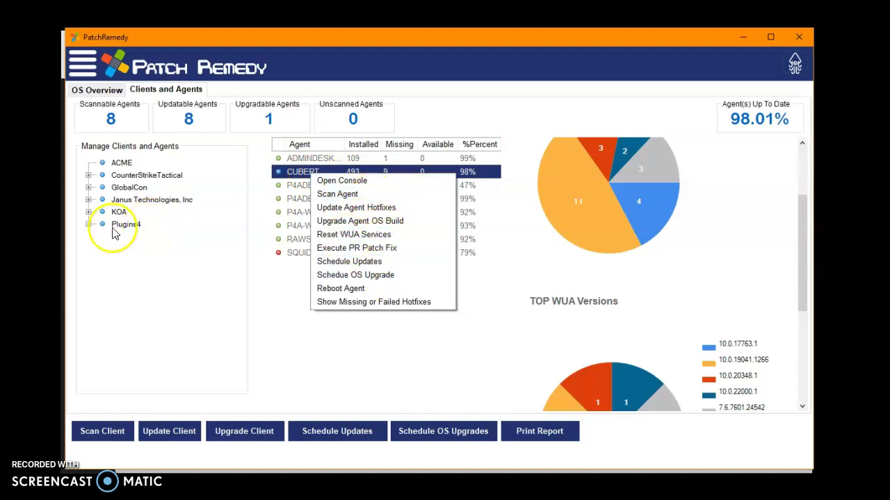
- Expand the Plugins4 client and examine the update information of the CUBERT and P4ADESK1 agents
click(89, 224)
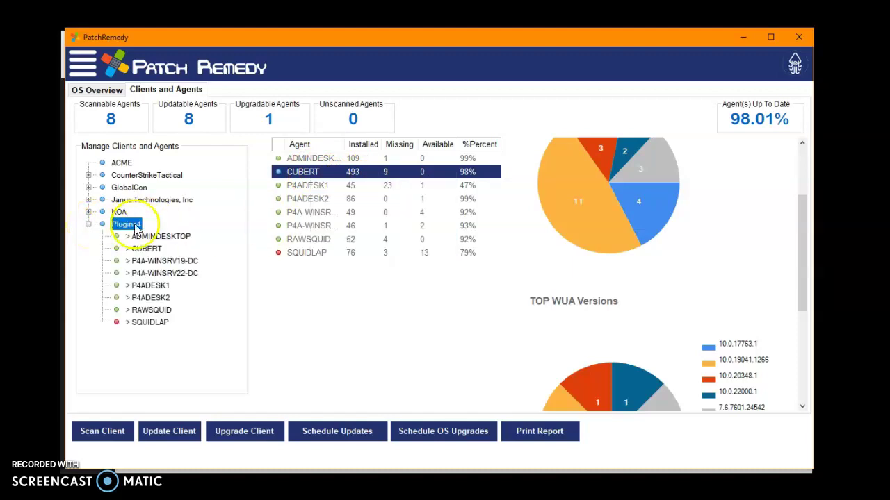
click(143, 249)
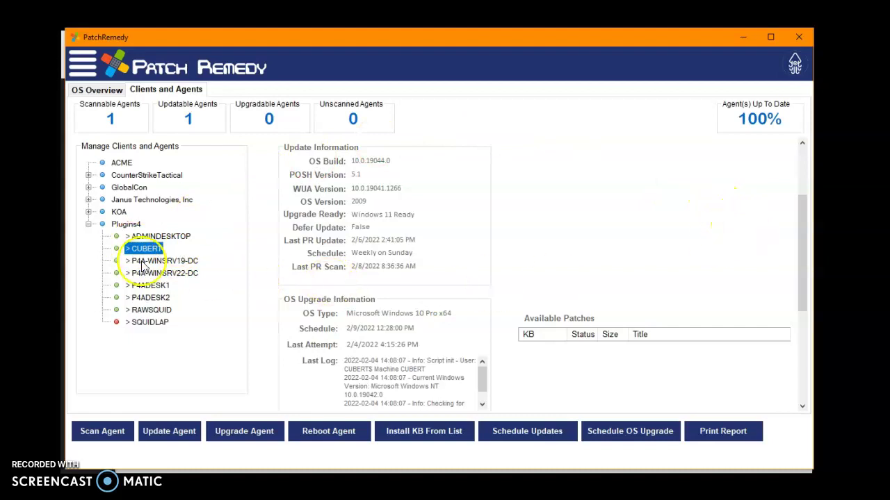
click(157, 286)
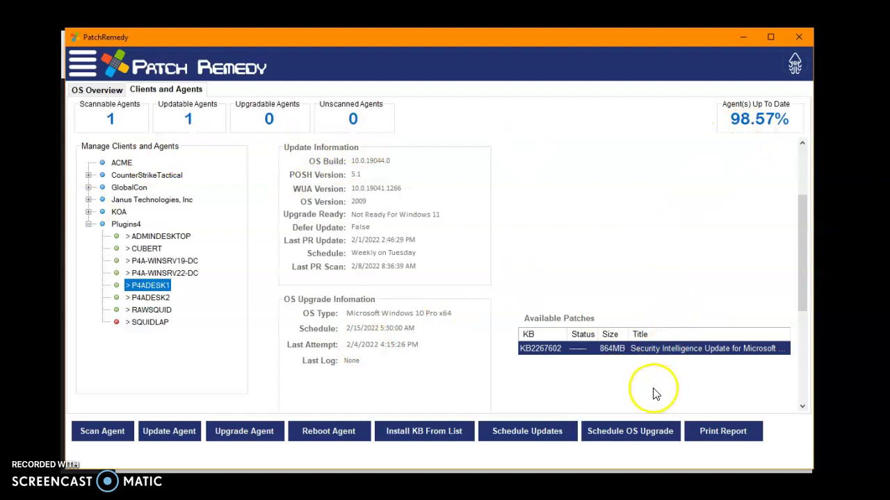
click(158, 284)
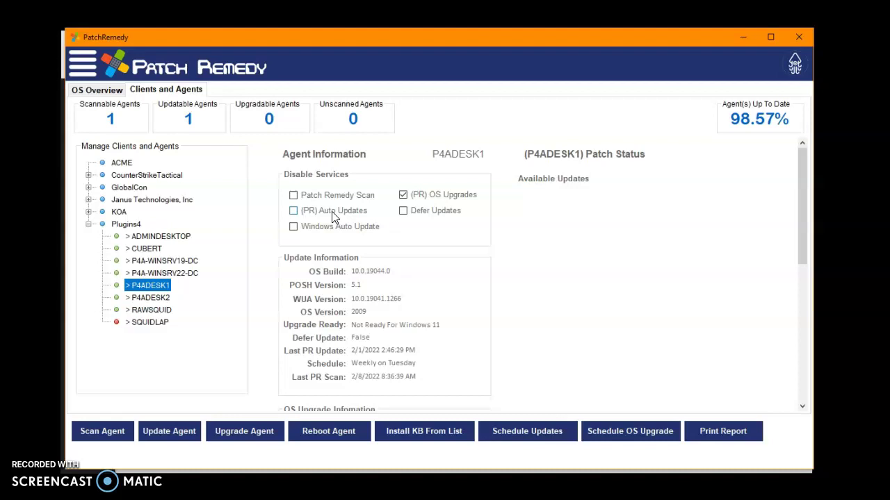
- Open the Windows update scheduler for P4ADESK1, choose monthly updates, review the day-of-week options and accept the dialog
click(537, 437)
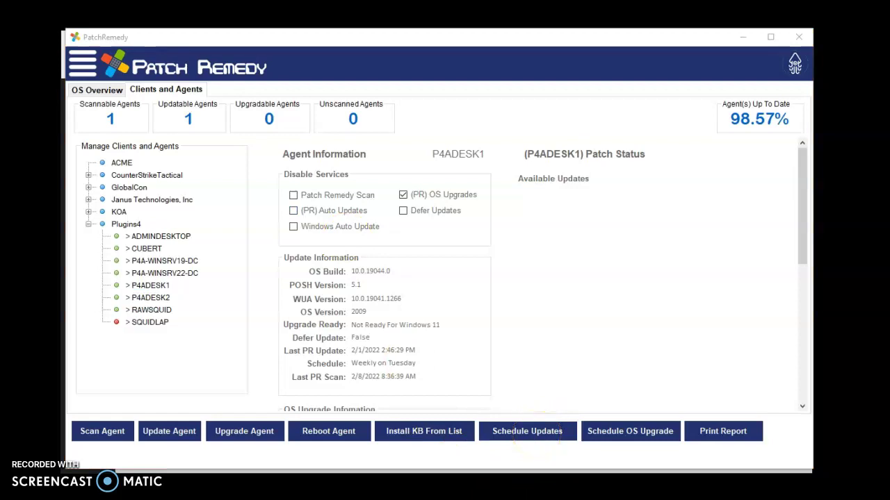
drag(300, 163, 314, 109)
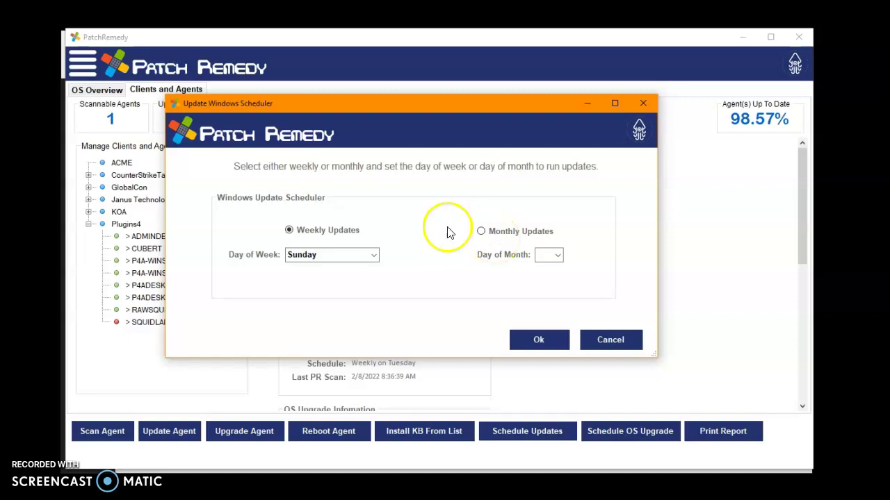
click(489, 232)
click(549, 255)
click(556, 255)
click(313, 254)
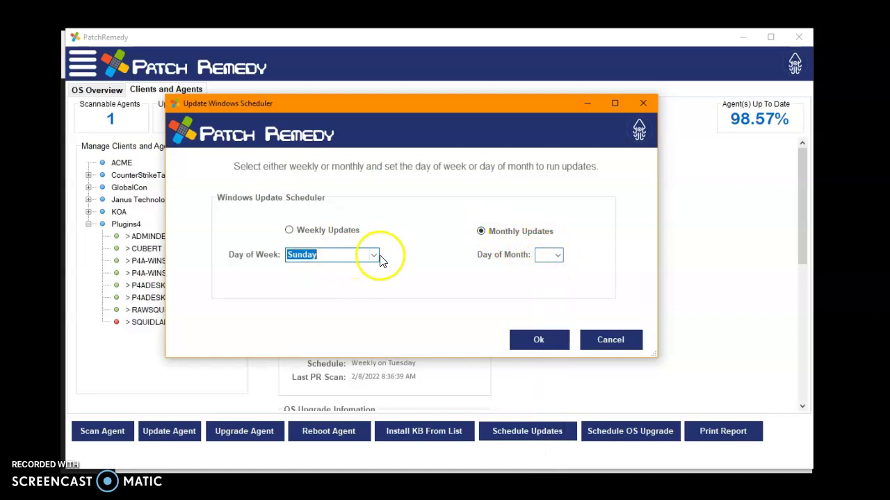
click(375, 257)
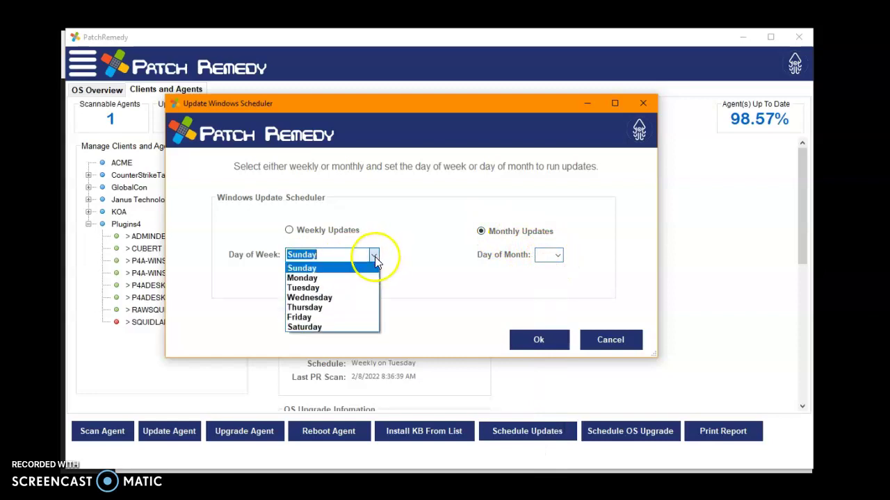
click(327, 232)
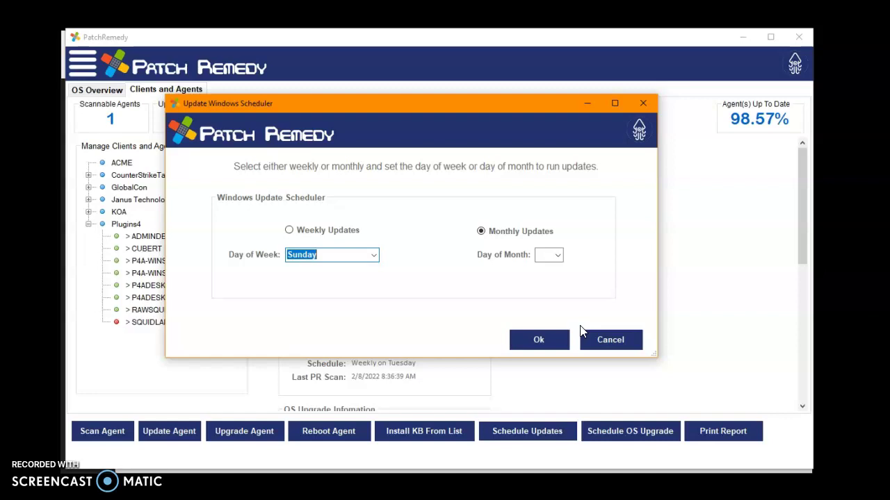
click(546, 339)
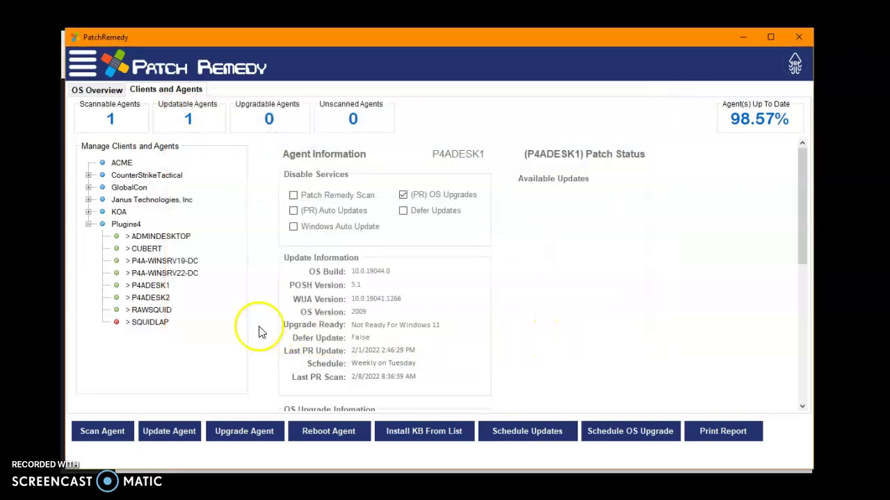
- Compare the update schedules of the CUBERT, P4ADESK1, P4ADESK2 and RAWSQUID agents
click(143, 248)
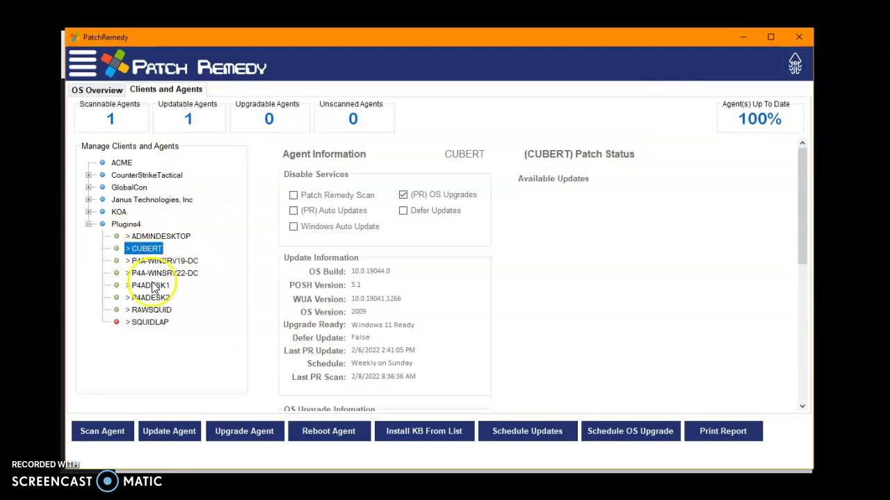
click(148, 285)
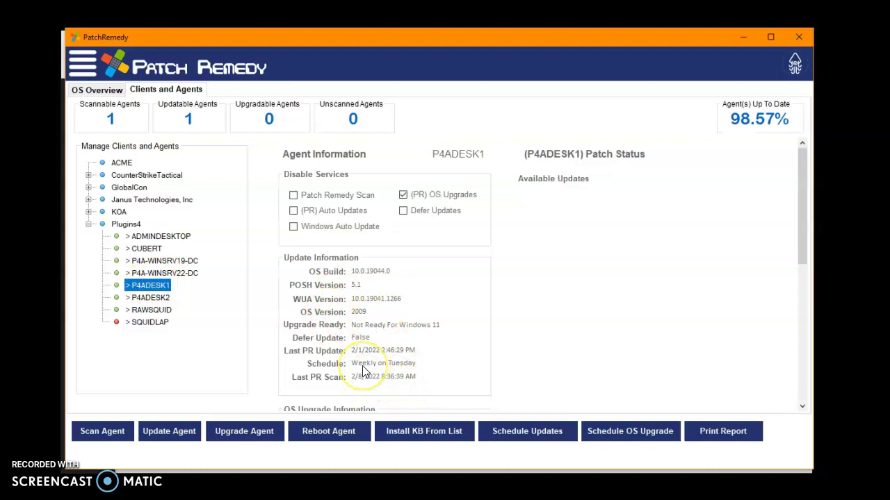
click(153, 298)
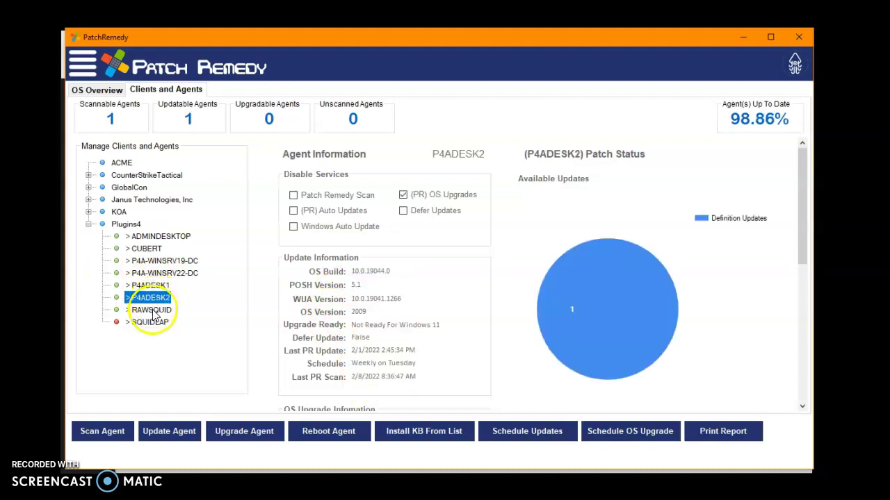
click(154, 312)
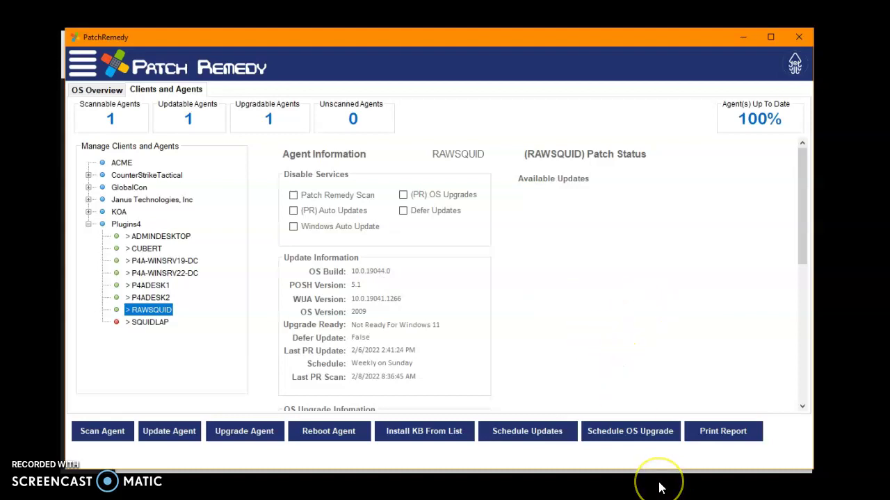
- Start an OS upgrade schedule for the whole Plugins4 client with 2/15/2022 as the day to execute
click(126, 224)
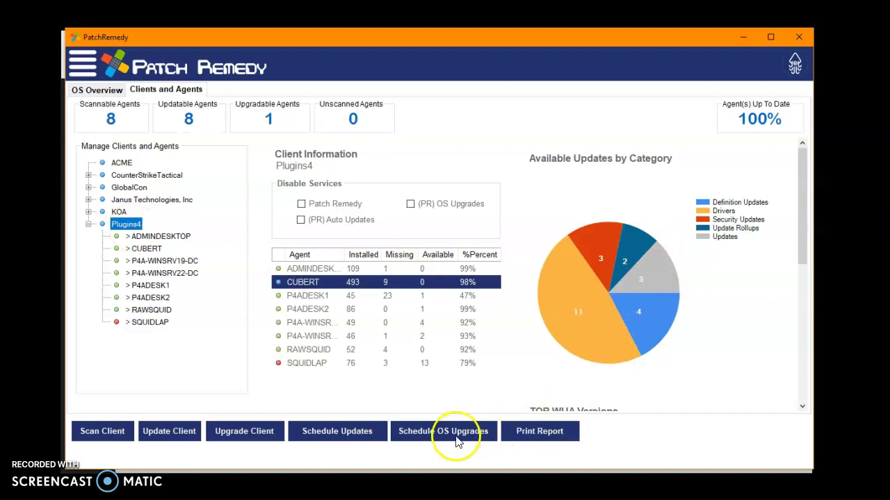
click(451, 438)
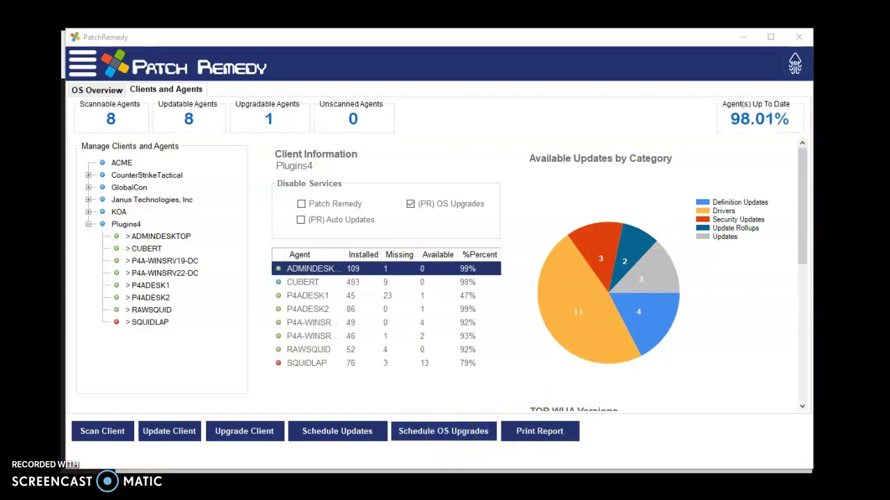
drag(354, 89, 365, 110)
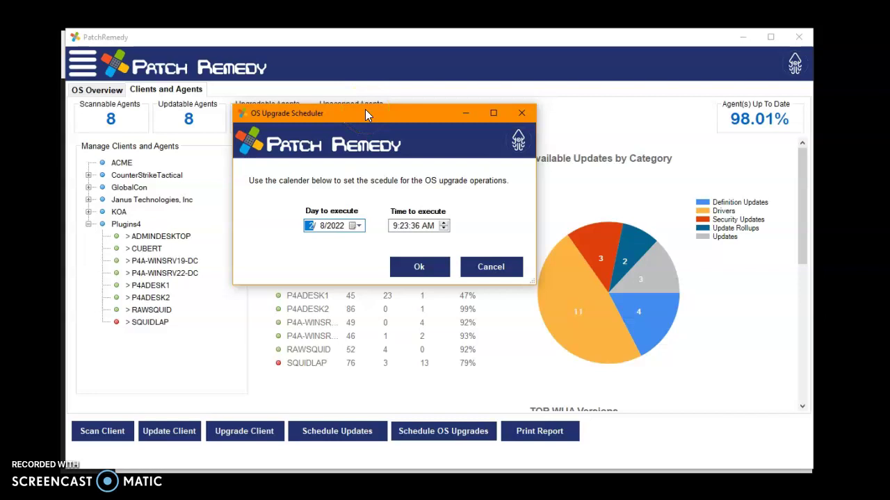
click(358, 226)
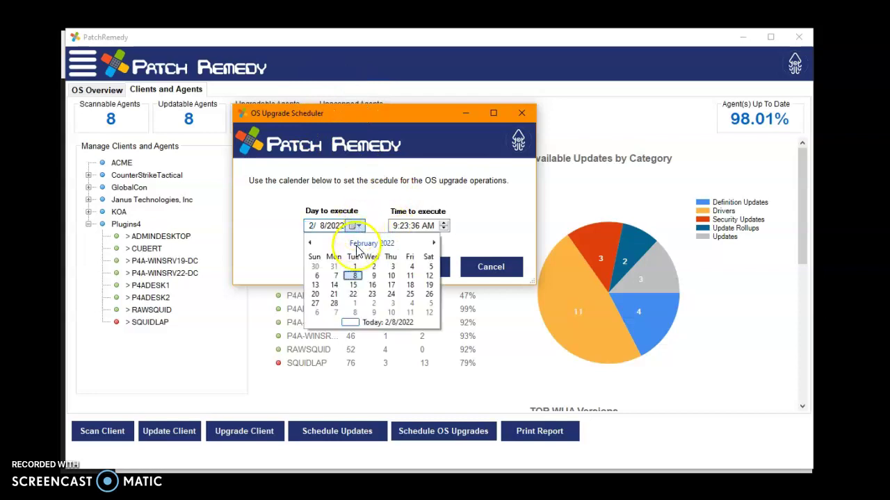
click(353, 285)
- Set the OS upgrade's time to execute to 1:10 AM and save the schedule for the client
click(419, 227)
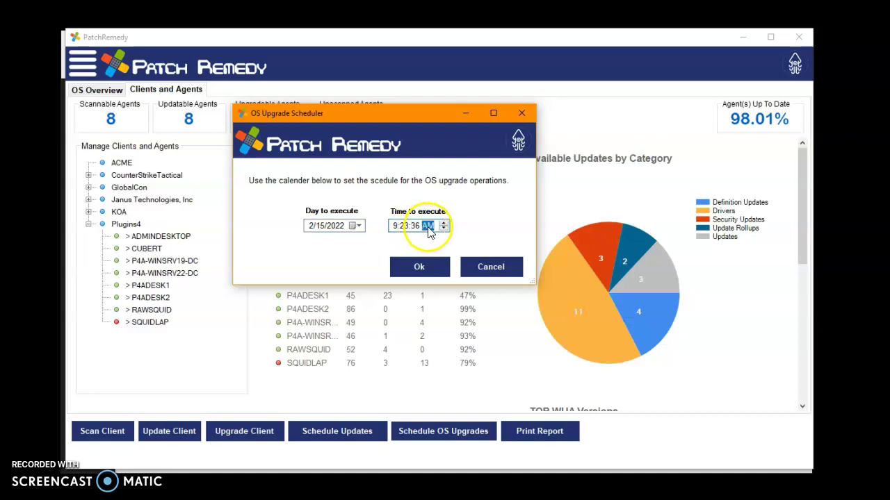
click(395, 225)
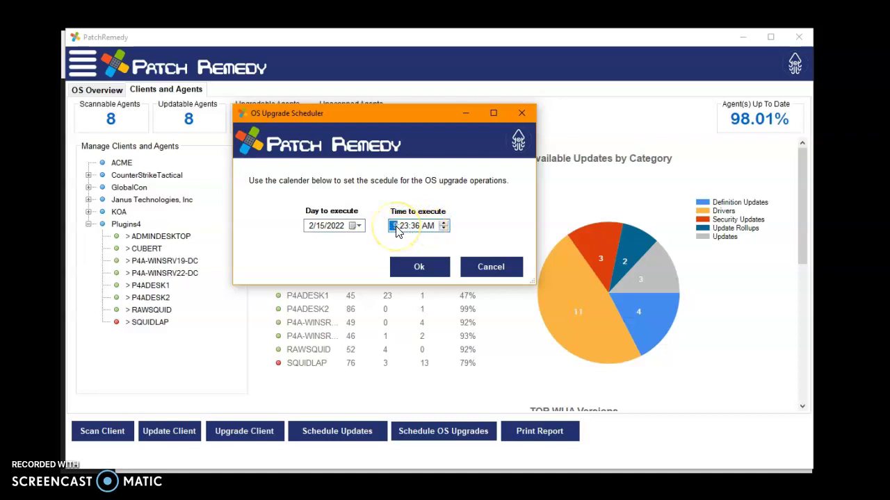
text(3)
text(20)
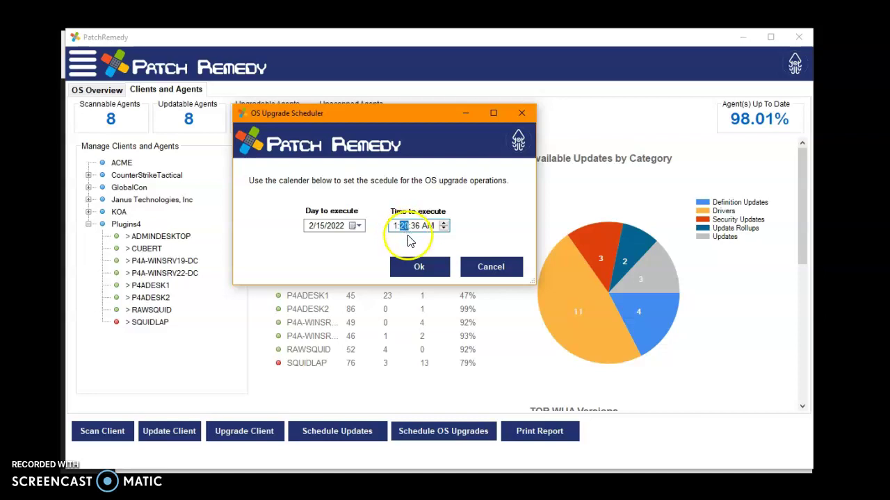
text(11)
click(420, 269)
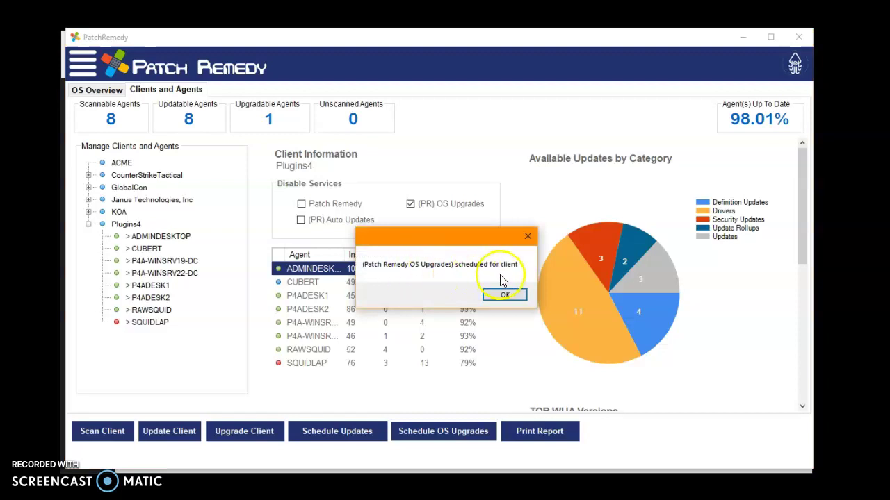
click(505, 296)
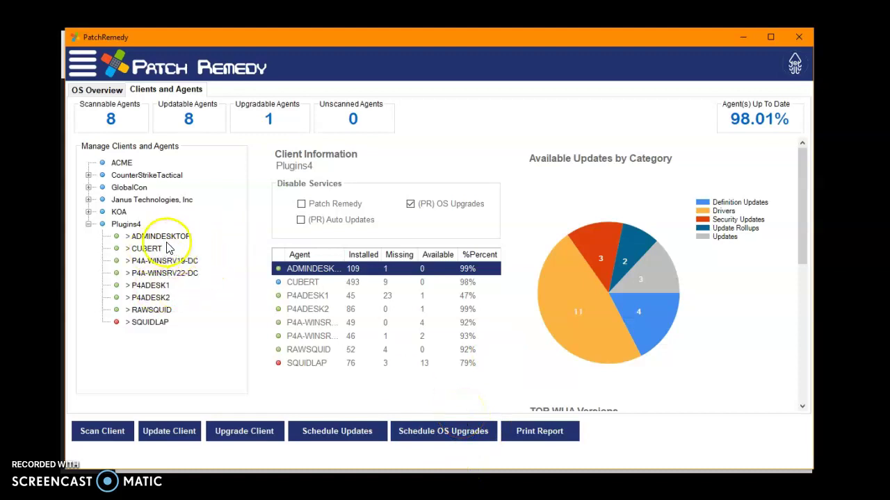
- Check the OS upgrade schedules of the RAWSQUID, P4ADESK2 and P4ADESK1 agents
click(151, 310)
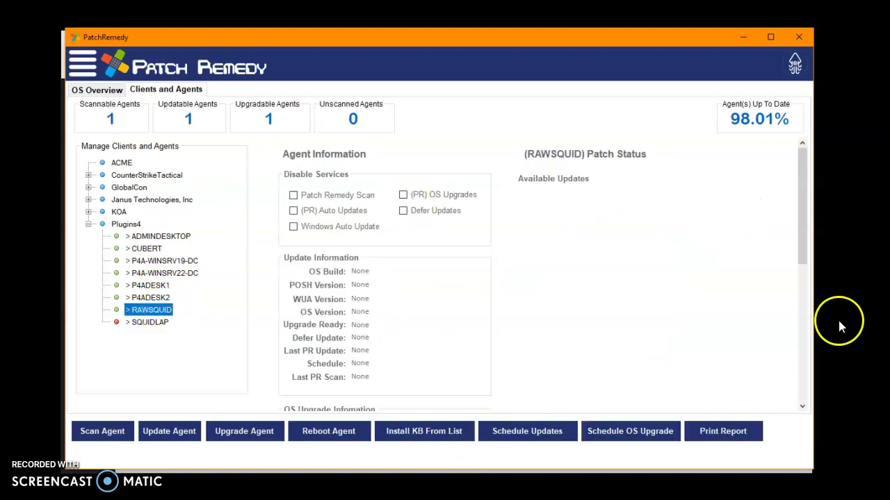
scroll(510, 351, down, 2)
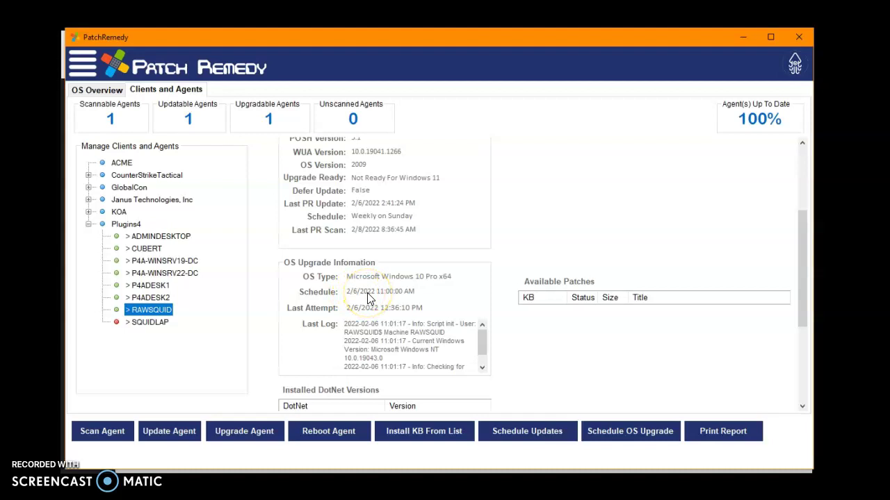
click(164, 297)
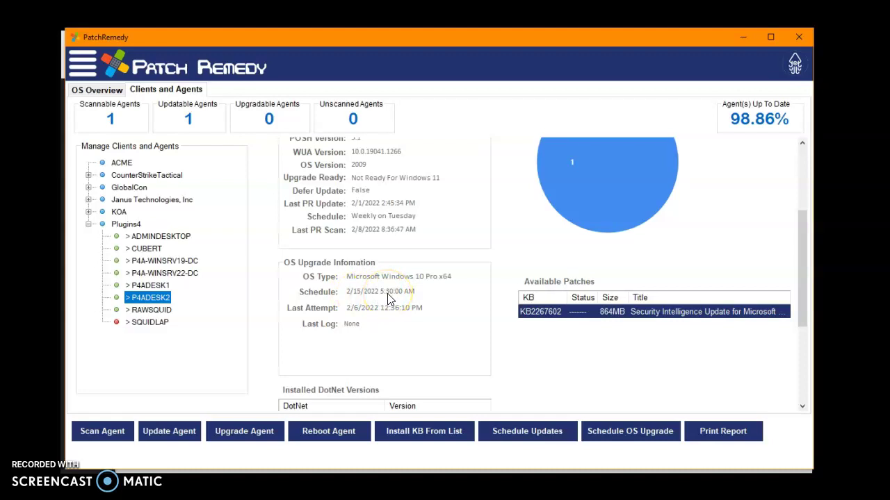
click(155, 289)
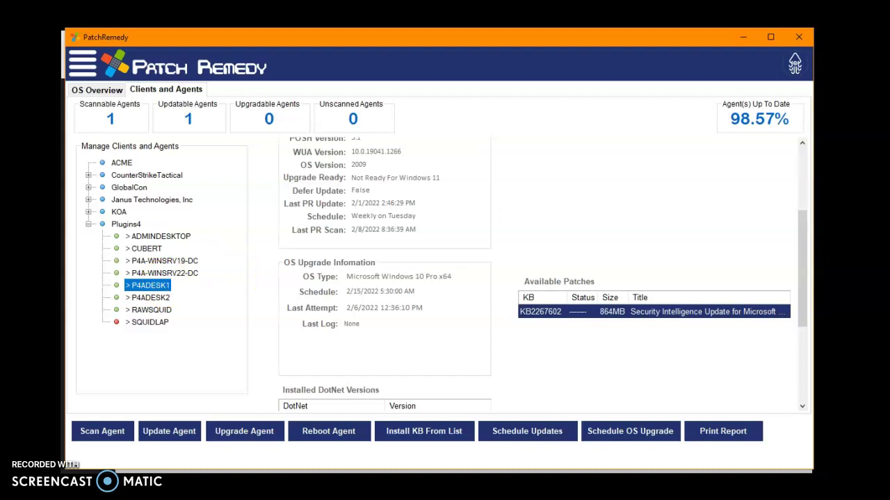
- Close Patch Remedy, relaunch it from the remote management console and open its client and agent management view
click(798, 38)
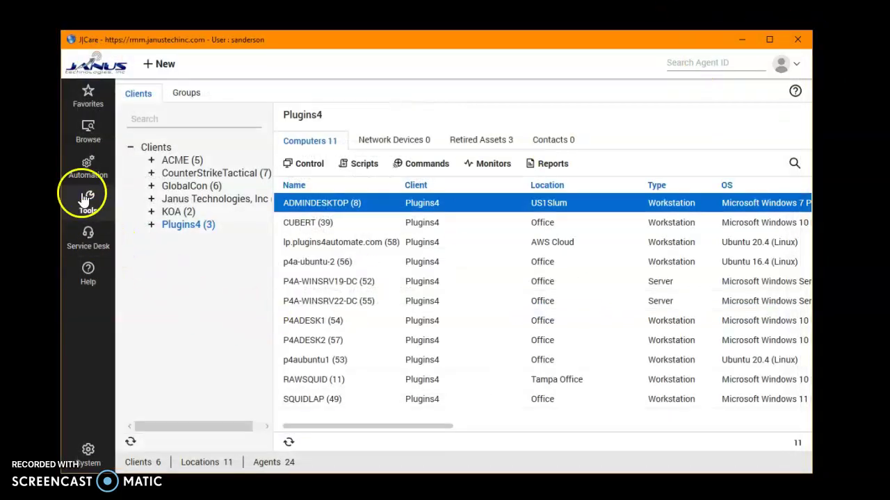
click(88, 202)
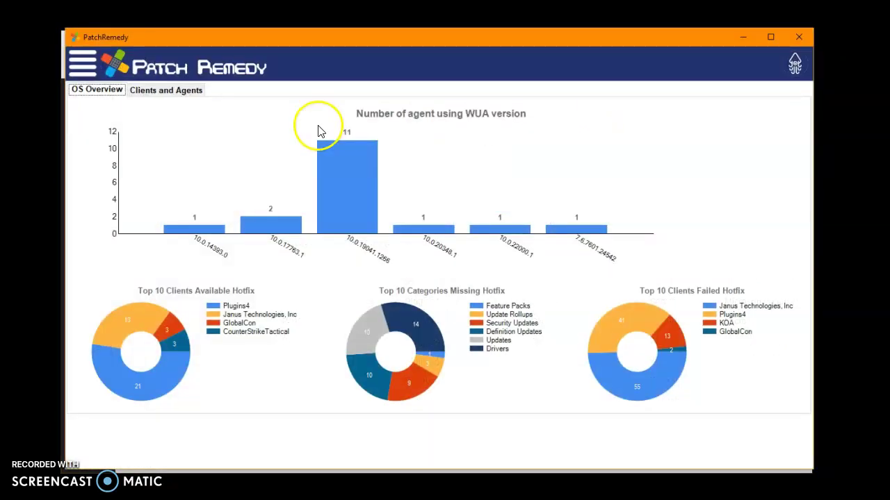
click(169, 95)
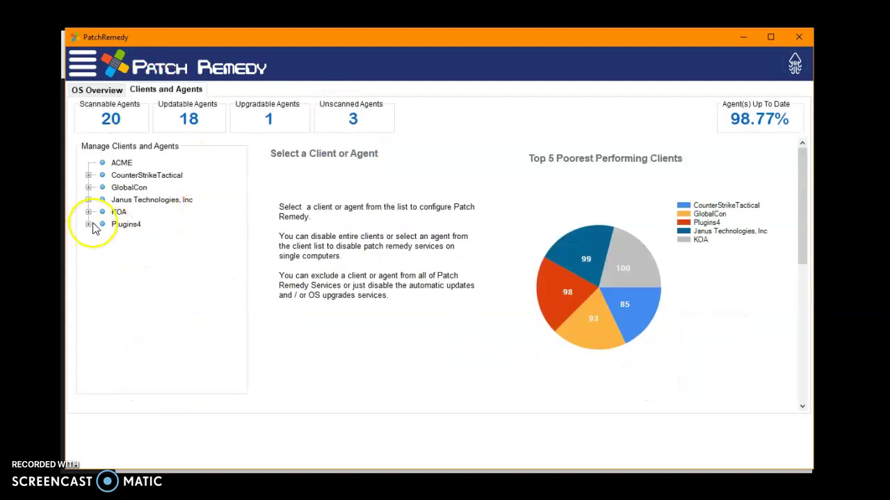
- Expand the Plugins4 client and examine RAWSQUID's OS upgrade schedule after the relaunch
click(89, 224)
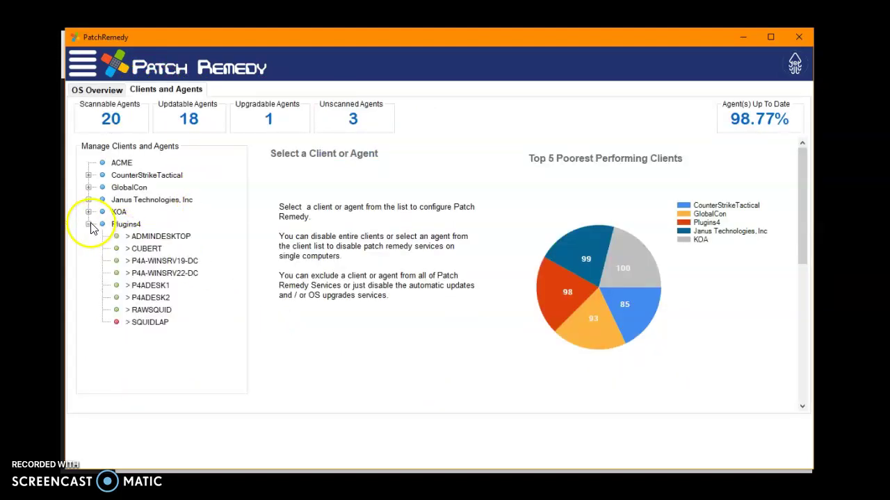
click(157, 312)
scroll(561, 324, down, 3)
scroll(556, 323, up, 1)
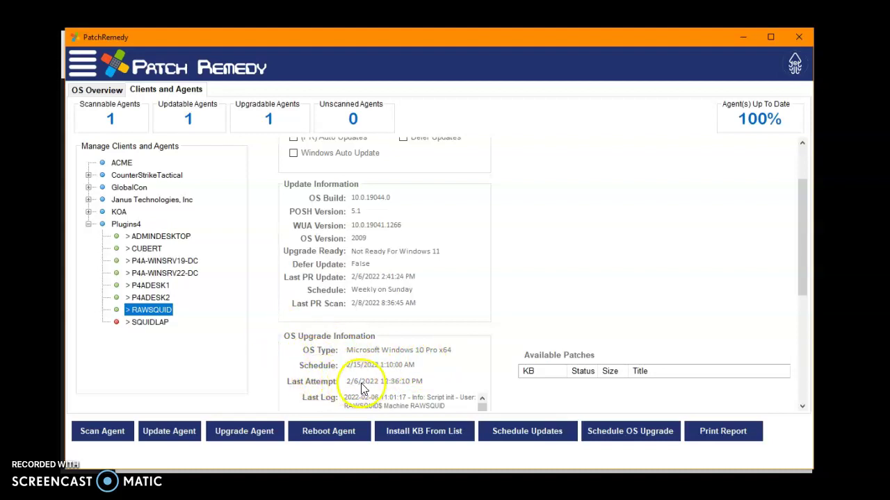
- Examine RAWSQUID's last OS upgrade log and its installed DotNet versions, then return to the start of its agent information
scroll(472, 370, down, 1)
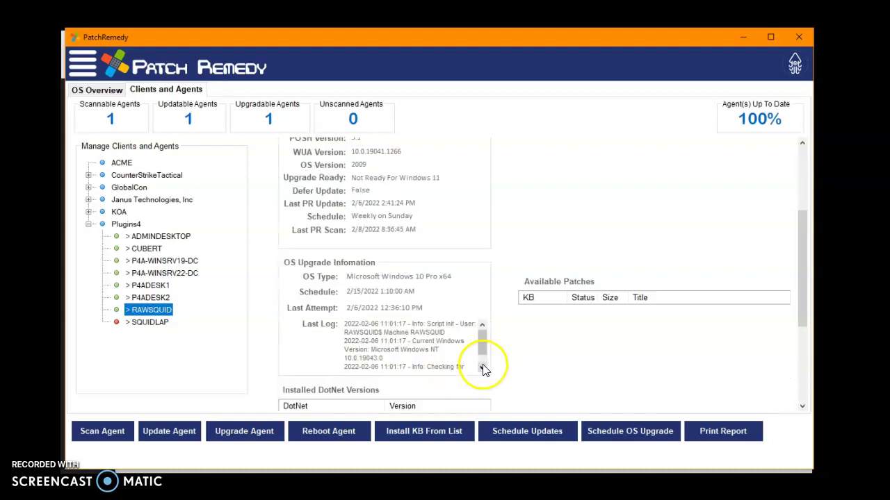
scroll(415, 340, down, 1)
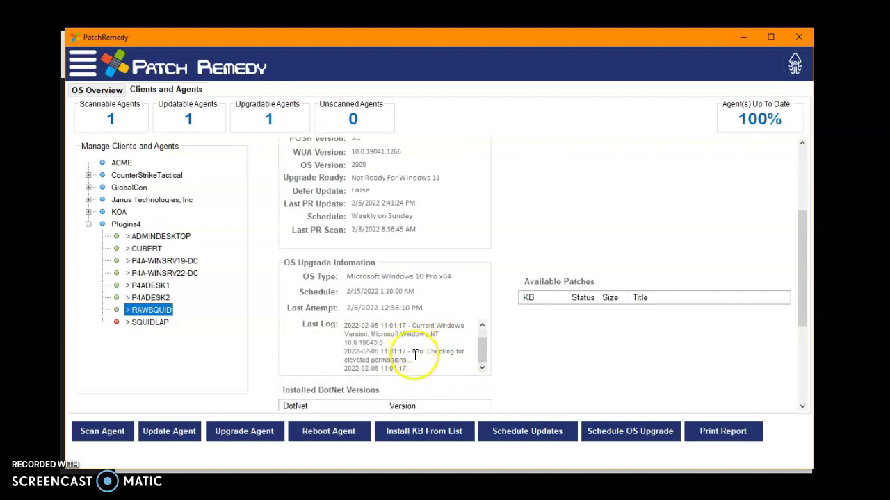
drag(413, 369, 328, 324)
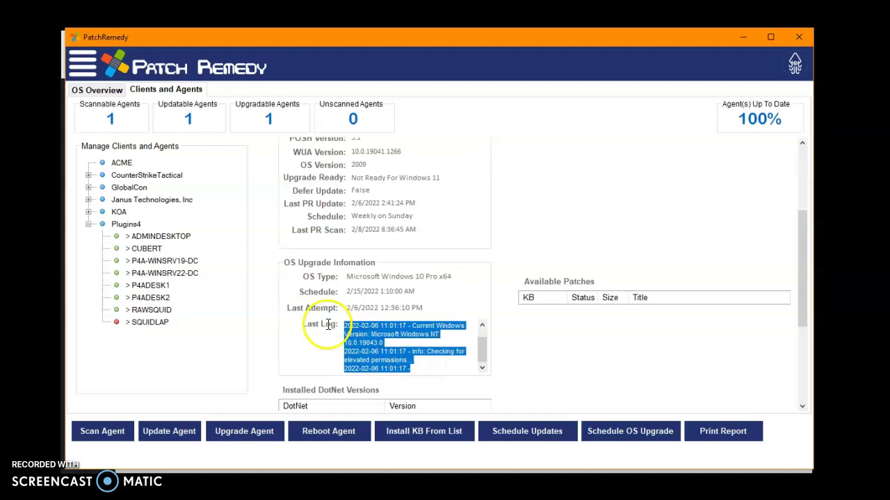
scroll(574, 366, down, 3)
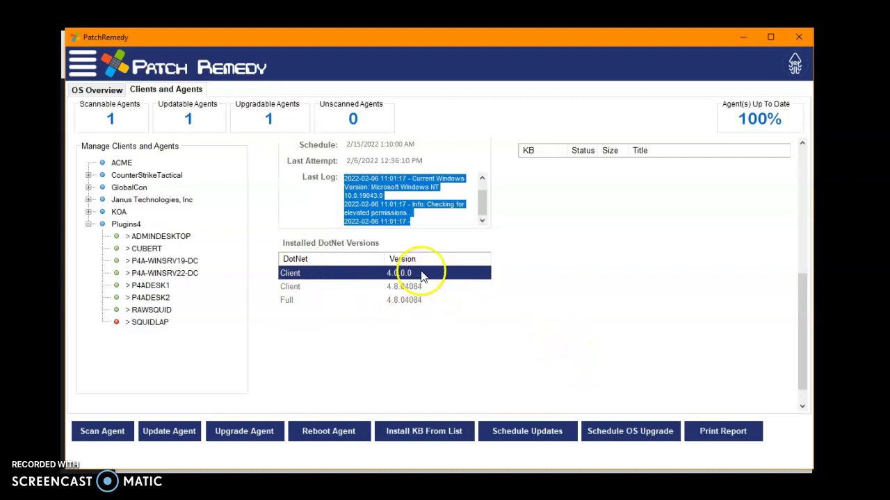
scroll(575, 299, up, 5)
scroll(575, 299, up, 2)
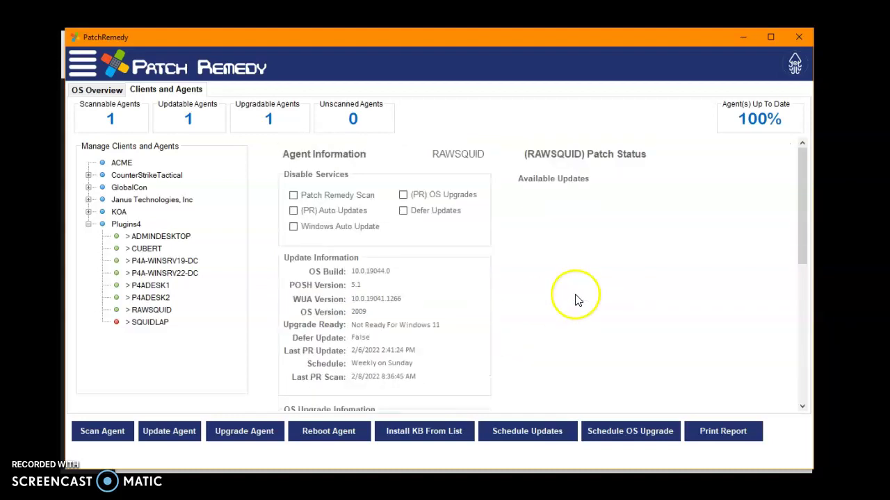
- Review the P4ADESK2 agent's patch status, OS upgrade information and available patches
click(151, 298)
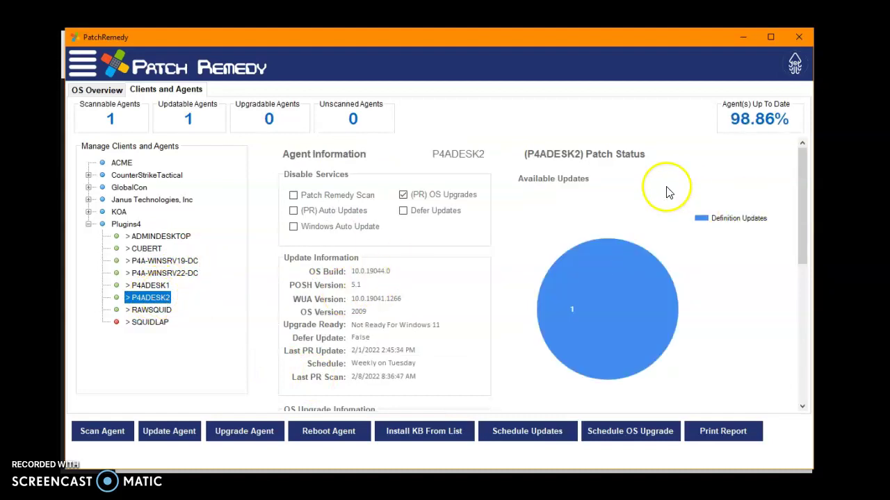
scroll(671, 243, down, 4)
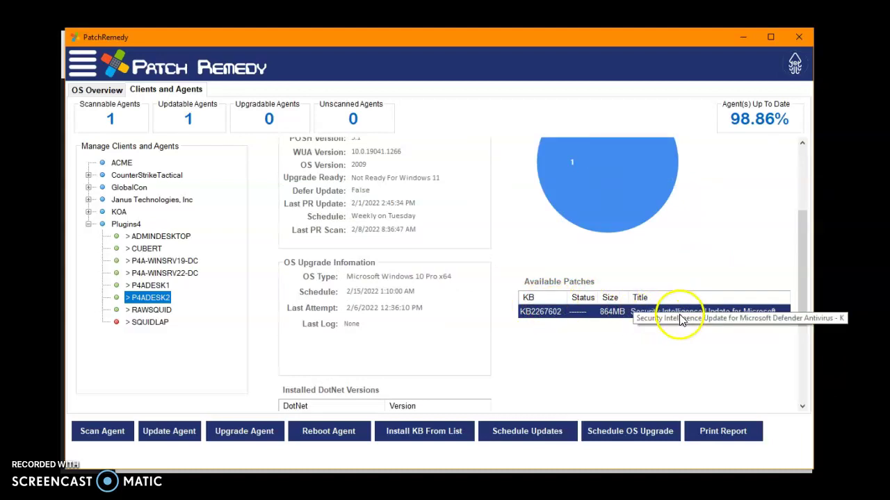
scroll(681, 320, up, 4)
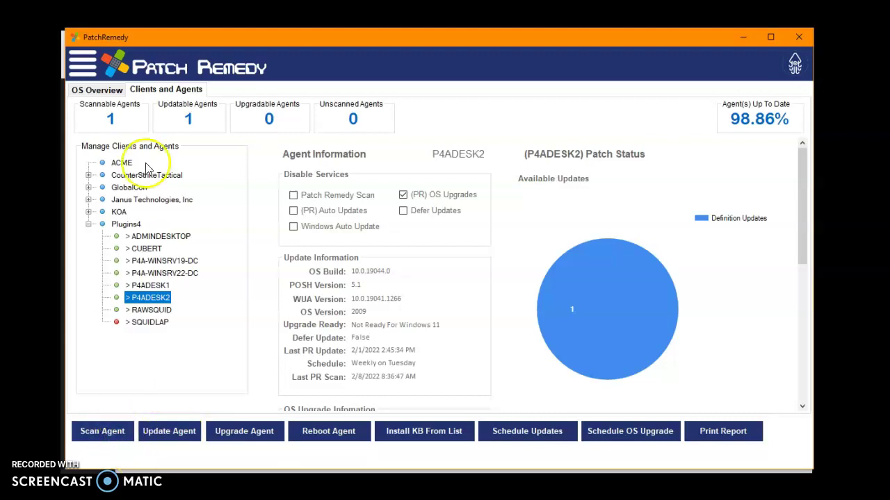
- Open the printable report for the Plugins4 client, review it with its print option, and close it without printing
click(136, 226)
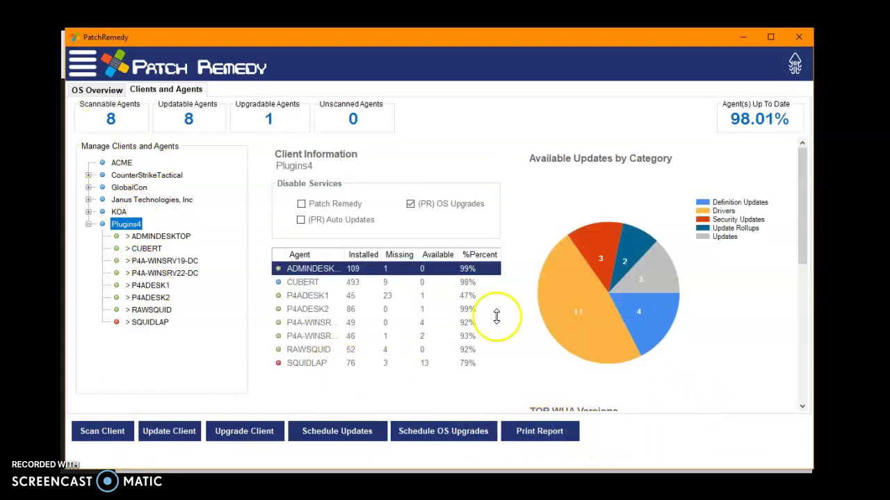
click(556, 439)
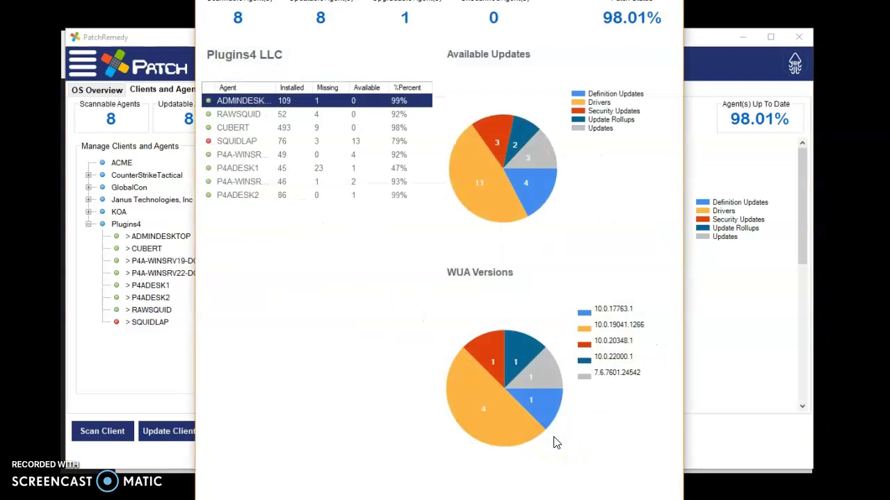
mouse_move(403, 0)
mouse_down()
mouse_move(405, 27)
mouse_move(404, 17)
mouse_up()
mouse_move(407, 316)
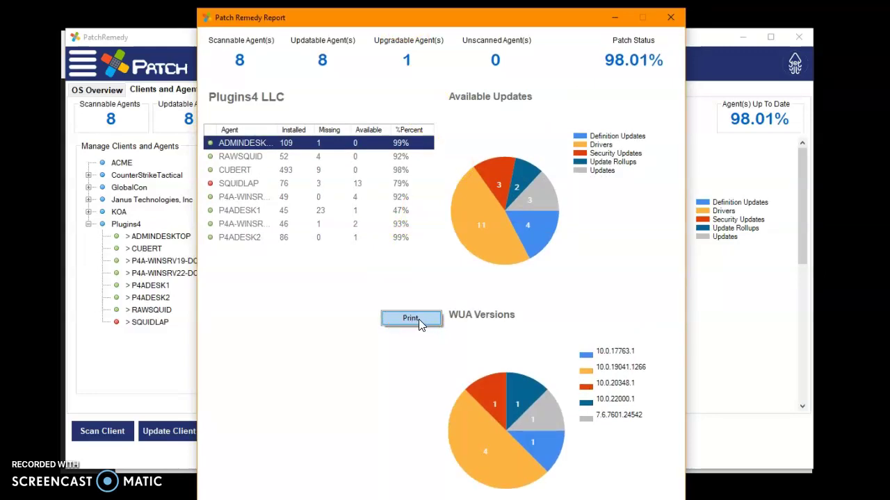
click(671, 20)
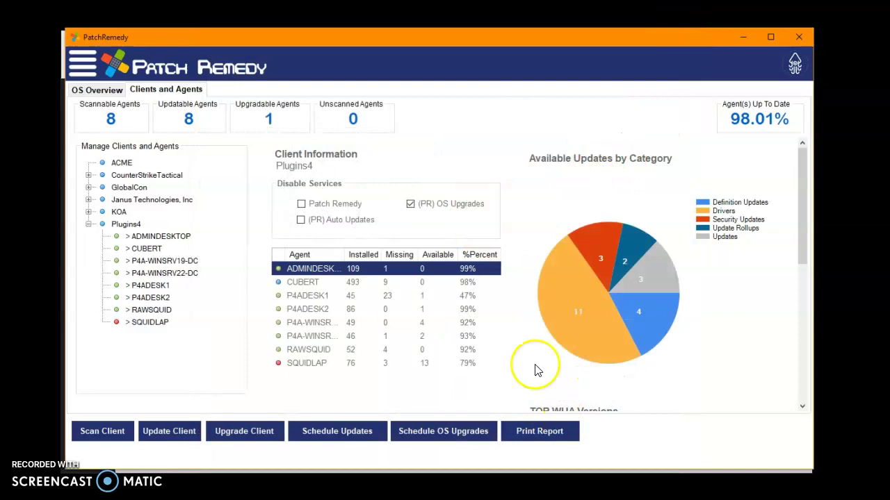
- Review and close the printable report for the P4A-WINSRV19-DC agent, and check the agent's installed DotNet versions
click(153, 310)
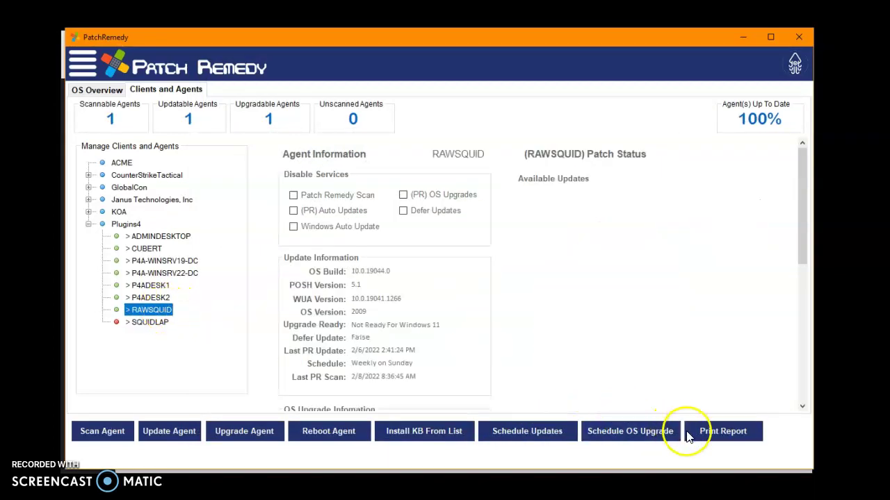
click(150, 260)
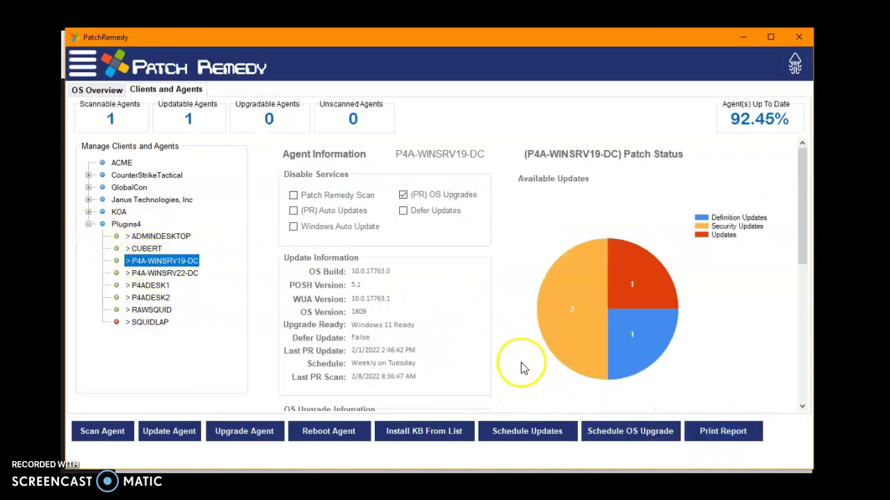
click(726, 438)
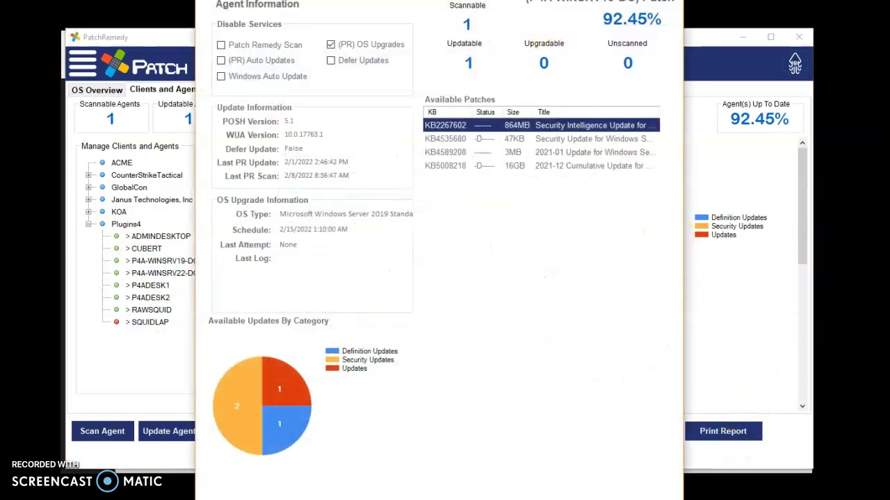
drag(461, 0, 461, 16)
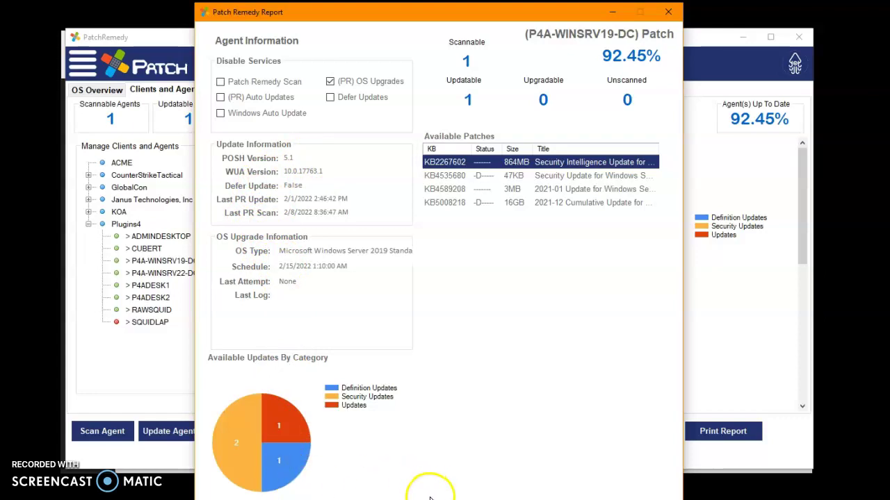
click(669, 12)
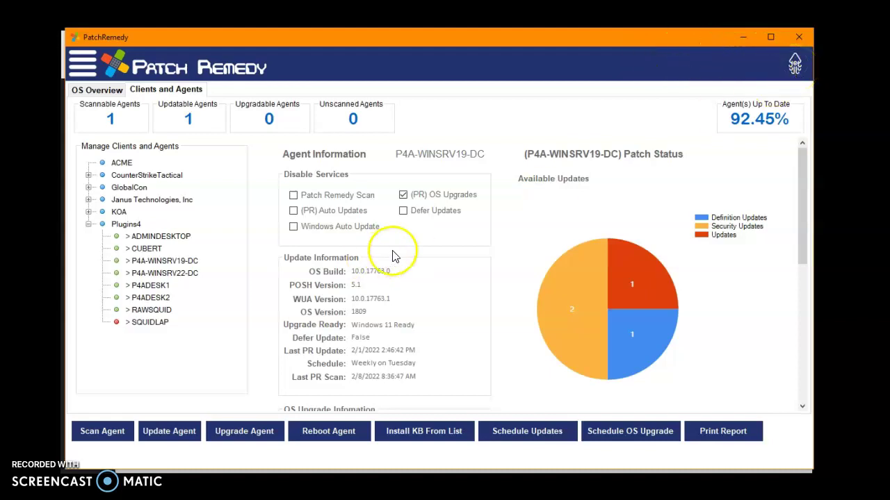
scroll(388, 243, down, 5)
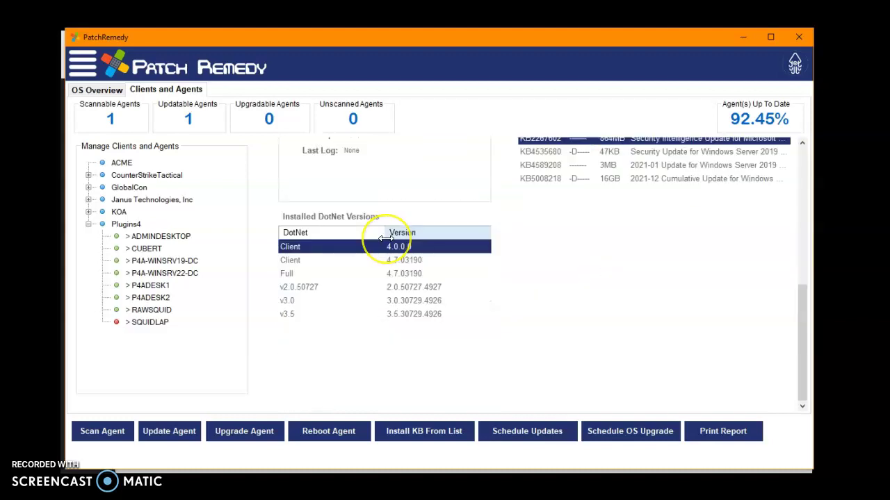